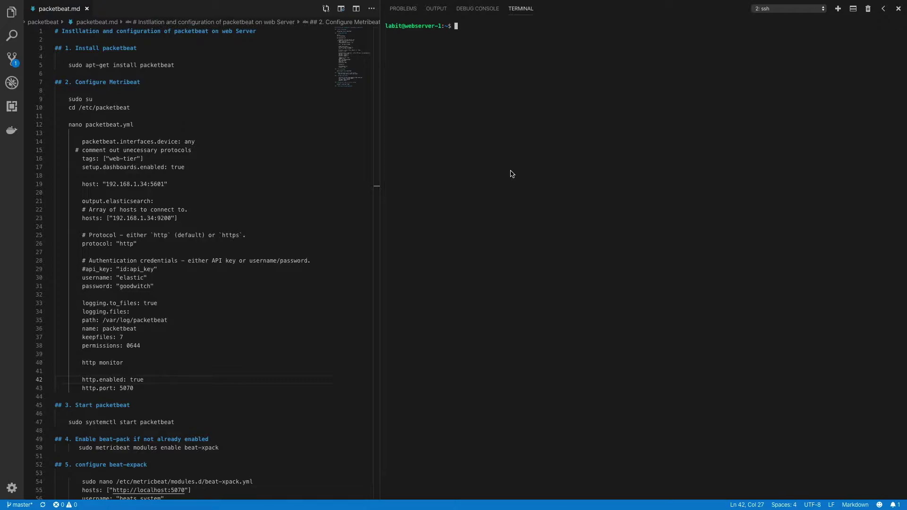
Step: Install Packetbeat with sudo apt-get install packetbeat
type("sudo apt-get install packetbeat")
key("Return")
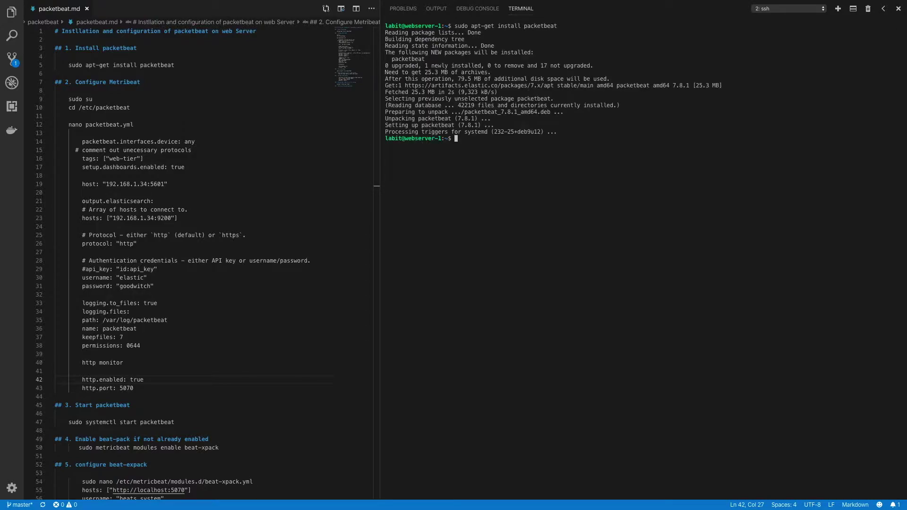
key("Return")
key("Return")
key("Return")
key("Return")
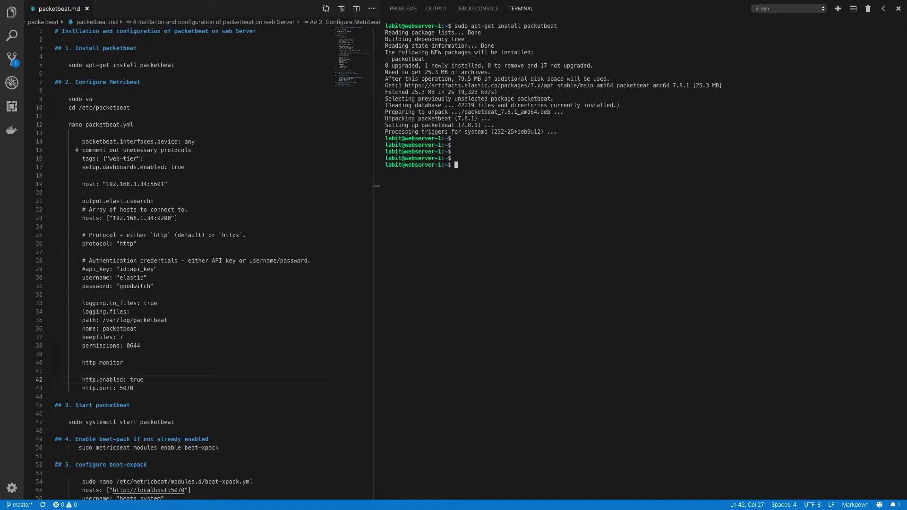
Step: Change into /etc/packetbeat and list its files, showing packetbeat.yml
type("cd /etc/pac")
key("Tab")
key("Return")
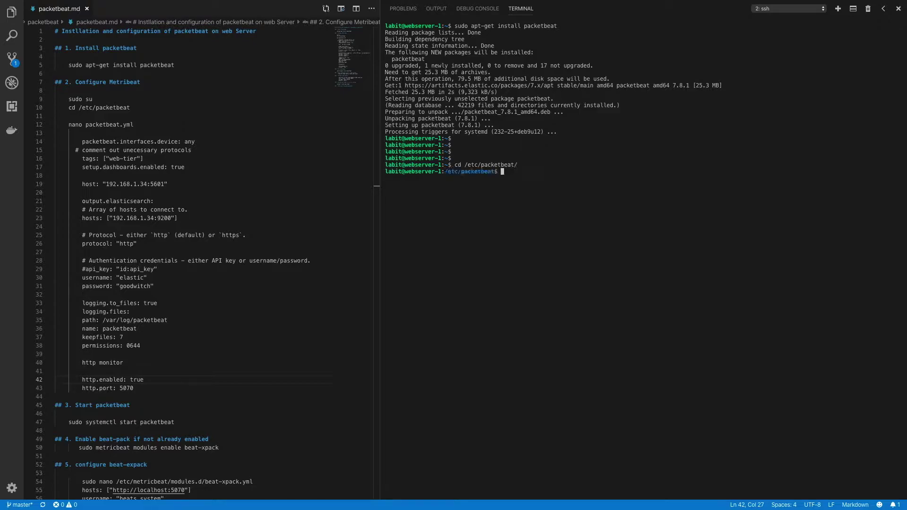
type("ls")
key("Return")
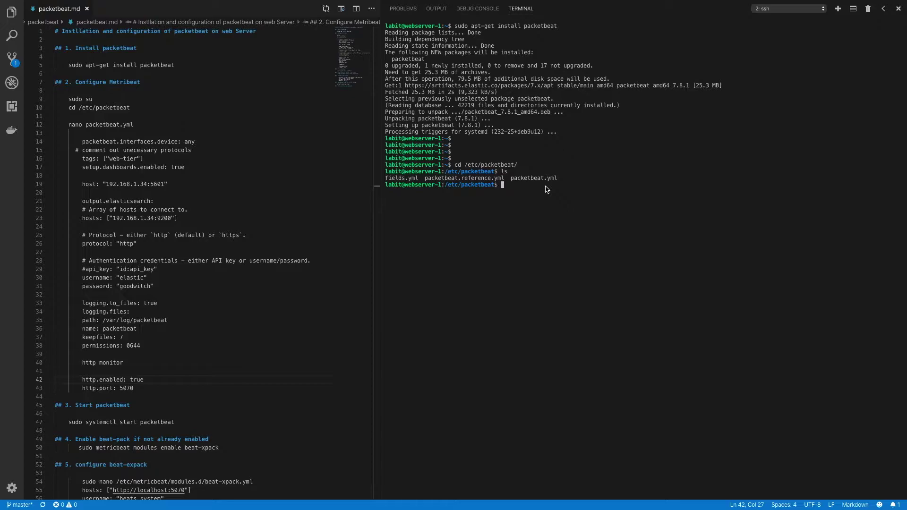
Step: Open packetbeat.yml in nano with sudo and move down to the protocol entries
type("sudo nano pa")
key("Tab")
type("yml")
key("Return")
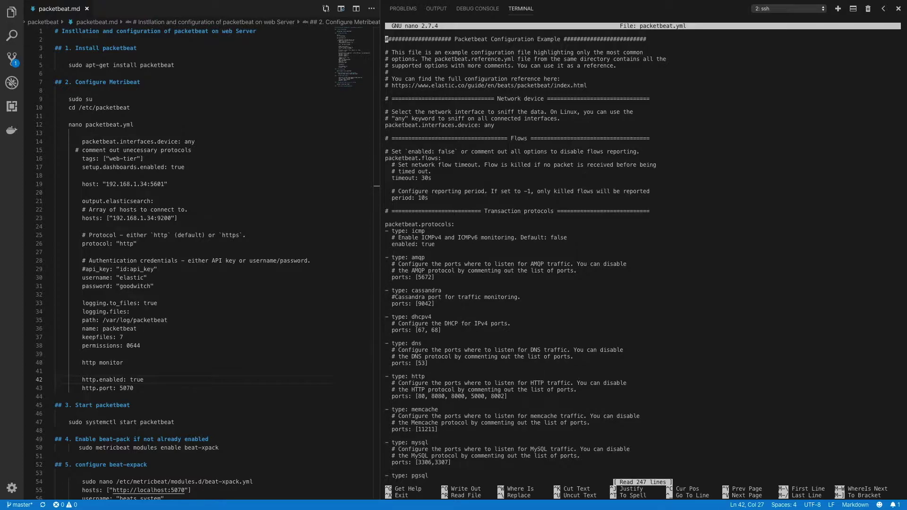
key("Down")
key("Down")
key("Down")
key("Down")
key("Down")
key("Down")
key("Down")
key("Down")
key("Down")
key("Down")
key("Down")
key("Down")
key("Down")
key("Down")
key("Down")
key("Down")
key("Down")
key("Down")
key("Down")
key("Down")
key("Down")
key("Down")
key("Down")
key("Down")
key("Down")
key("Down")
key("Down")
key("Down")
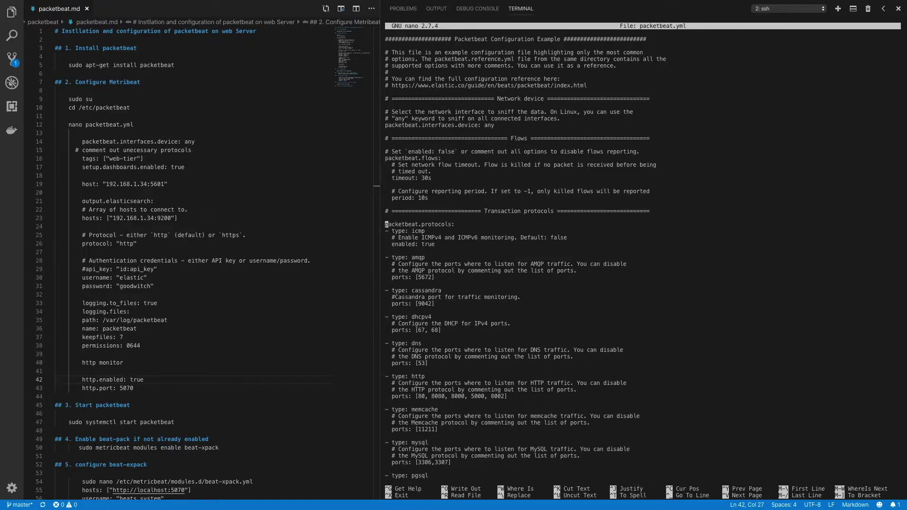
key("Down")
key("Down")
key("Down")
key("Down")
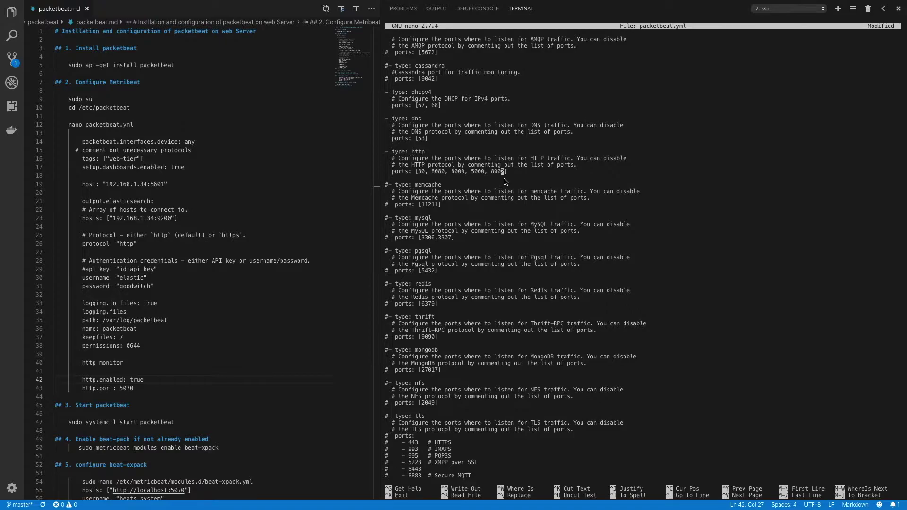
Step: Add and then remove an extra port so the HTTP ports list keeps only port 80
key("Right")
type(",")
type("001")
key("Left")
key("Left")
key("Left")
key("Left")
key("Left")
key("Right")
key("Right")
key("Right")
key("Right")
key("Right")
key("BackSpace")
key("BackSpace")
key("BackSpace")
key("BackSpace")
key("BackSpace")
key("BackSpace")
key("BackSpace")
key("BackSpace")
key("BackSpace")
key("BackSpace")
key("BackSpace")
key("BackSpace")
key("BackSpace")
key("BackSpace")
key("BackSpace")
key("BackSpace")
key("BackSpace")
key("BackSpace")
key("BackSpace")
key("BackSpace")
key("BackSpace")
key("BackSpace")
key("BackSpace")
key("BackSpace")
key("BackSpace")
key("BackSpace")
key("BackSpace")
key("BackSpace")
key("BackSpace")
key("BackSpace")
key("Down")
key("Down")
key("Down")
key("Down")
key("Down")
key("Down")
key("Down")
key("Down")
key("Down")
key("Down")
key("Down")
key("Down")
key("Down")
key("Down")
key("Down")
key("Down")
key("Down")
key("Down")
key("Down")
key("Down")
key("Down")
key("Down")
key("Down")
key("Down")
key("Down")
key("Down")
key("Down")
key("Down")
key("Down")
key("Down")
key("Down")
key("Down")
key("Down")
key("Down")
key("Down")
key("Down")
key("Down")
key("Down")
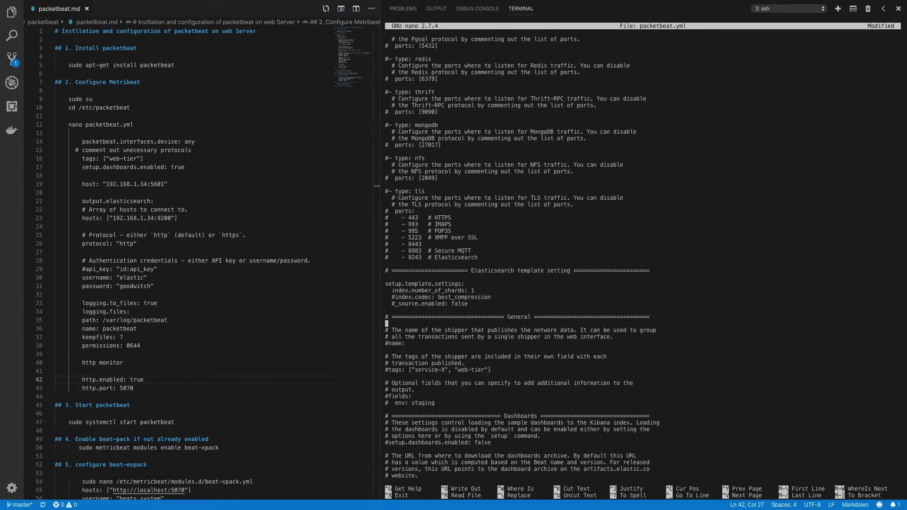
key("Down")
key("Down")
key("Down")
key("Down")
key("Down")
key("Down")
key("Down")
Step: Uncomment the tags line, keeping only ["web-tier"]
key("Left")
key("Left")
key("Left")
key("Left")
key("Left")
key("Left")
key("Left")
key("Left")
key("Left")
key("Left")
key("BackSpace")
key("Right")
key("Right")
key("Right")
key("Right")
key("Right")
key("Right")
key("Right")
key("Right")
key("Right")
key("Right")
key("Right")
key("Right")
key("Right")
key("Right")
key("Right")
key("Right")
key("Right")
key("Right")
key("Right")
key("Right")
key("BackSpace")
key("BackSpace")
key("BackSpace")
key("BackSpace")
key("BackSpace")
key("BackSpace")
key("BackSpace")
key("BackSpace")
key("BackSpace")
key("BackSpace")
key("BackSpace")
key("BackSpace")
key("BackSpace")
key("Down")
key("Down")
key("Down")
key("Down")
key("Down")
key("Down")
key("Down")
key("Down")
key("Down")
key("Down")
Step: Uncomment setup.dashboards.enabled and change its value from false to true
key("Down")
key("Down")
key("Down")
key("Down")
key("Down")
key("Down")
key("Down")
key("Up")
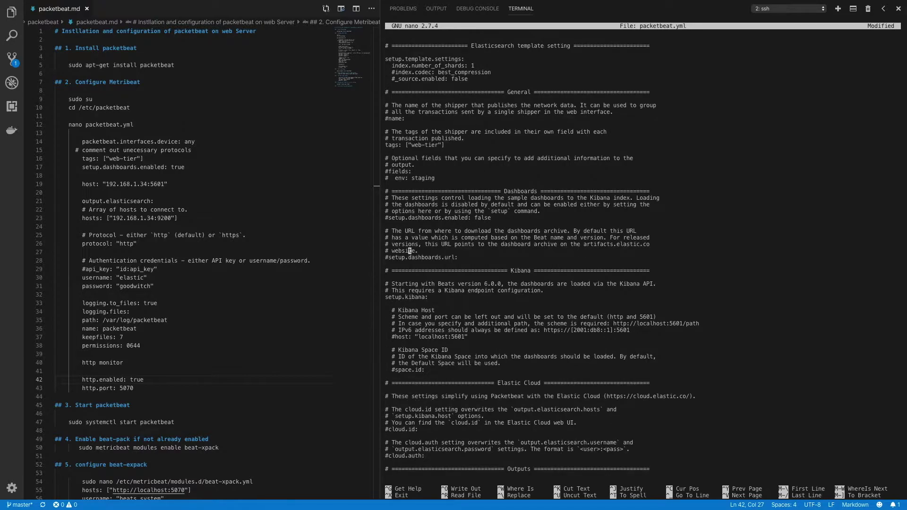
key("Up")
key("Up")
key("Up")
key("Up")
key("Up")
key("Left")
key("Left")
key("Left")
key("Left")
key("Left")
key("Left")
key("BackSpace")
key("Right")
key("Right")
key("Right")
key("Right")
key("Right")
key("Right")
key("Right")
key("Right")
key("Right")
key("Right")
key("Right")
key("Right")
key("Right")
key("Right")
key("Right")
key("Right")
key("Right")
key("Right")
key("Right")
key("Right")
key("Right")
key("Right")
key("Right")
key("BackSpace")
key("BackSpace")
key("BackSpace")
key("BackSpace")
key("BackSpace")
type("true")
key("Down")
key("Down")
key("Down")
key("Down")
key("Down")
key("Down")
key("Down")
key("Down")
key("Down")
key("Down")
key("Down")
key("Down")
key("Down")
key("Down")
key("Down")
key("Down")
key("Down")
key("Down")
key("Left")
key("Left")
key("Left")
key("Left")
key("Left")
key("Left")
key("Left")
key("Left")
key("Left")
key("Left")
key("Left")
key("Left")
key("Left")
key("Left")
key("Left")
key("Left")
key("Left")
key("Left")
key("Left")
key("Left")
key("Left")
key("Left")
Step: Uncomment the Kibana host and set it to 192.168.1.34:5601
key("BackSpace")
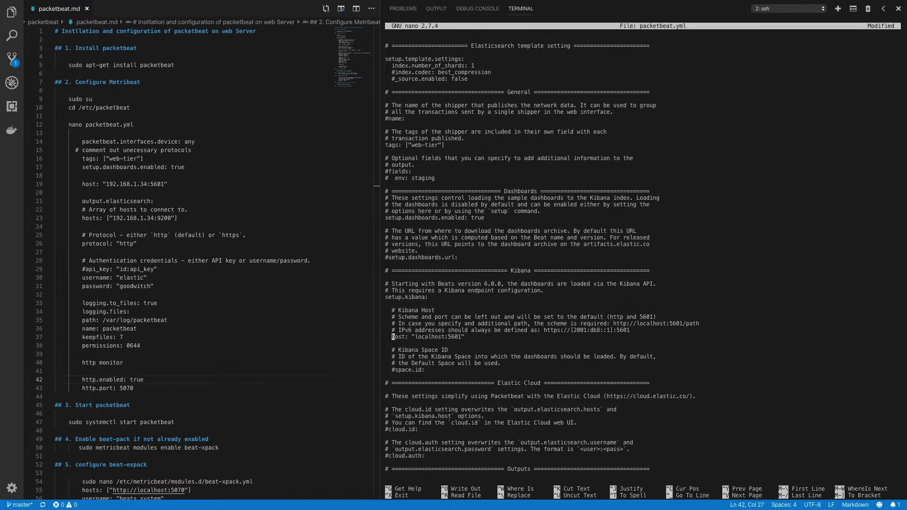
key("Right")
key("Right")
key("Right")
key("Right")
key("Right")
key("Right")
key("Right")
key("Right")
key("Right")
key("Right")
key("Right")
key("Right")
key("Right")
key("Right")
key("Right")
key("Right")
key("BackSpace")
key("BackSpace")
key("BackSpace")
key("BackSpace")
key("BackSpace")
key("BackSpace")
key("BackSpace")
key("BackSpace")
key("BackSpace")
type("192.168.1.34")
left_click(456, 409)
Step: Change the Elasticsearch output host from localhost to 192.168.1.34:9200
key("Down")
key("Down")
key("Down")
key("Down")
key("Down")
key("Down")
key("Down")
key("Down")
key("Down")
key("Down")
key("Down")
key("Down")
key("Down")
key("Down")
key("Down")
key("Down")
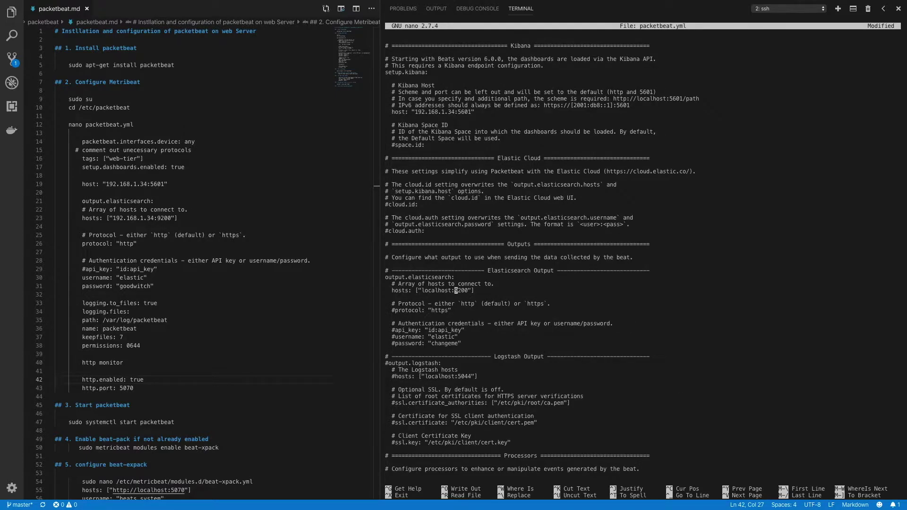
key("BackSpace")
key("BackSpace")
key("BackSpace")
key("BackSpace")
key("BackSpace")
key("BackSpace")
key("BackSpace")
key("BackSpace")
key("BackSpace")
key("BackSpace")
type("192./1")
key("BackSpace")
key("BackSpace")
type("168.1.34")
key("Down")
key("Down")
key("Down")
Step: Set the protocol to http and uncomment the username and password, pasting in the password
key("BackSpace")
key("Left")
key("Left")
key("Left")
key("Left")
key("Left")
key("Left")
key("Left")
key("Left")
key("Left")
key("Left")
key("Left")
key("Left")
key("Left")
key("Left")
key("Left")
key("BackSpace")
key("Down")
key("Down")
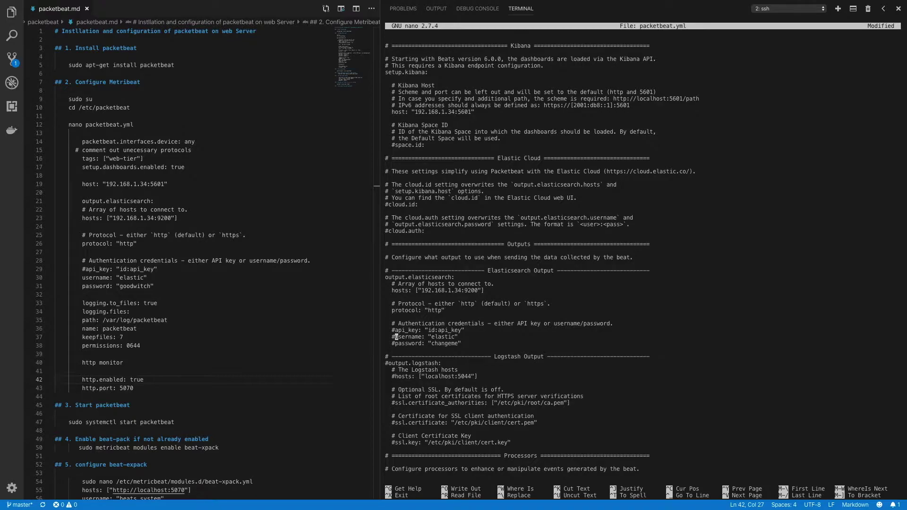
key("BackSpace")
key("Down")
key("Right")
key("BackSpace")
key("Right")
key("Right")
key("Right")
key("Right")
key("Right")
key("Right")
key("Right")
key("Right")
key("Right")
key("Right")
key("Right")
key("Right")
key("Right")
key("Right")
key("Right")
key("Right")
key("Right")
key("Right")
key("Right")
key("Right")
key("BackSpace")
key("BackSpace")
key("BackSpace")
key("BackSpace")
key("BackSpace")
key("BackSpace")
key("BackSpace")
key("BackSpace")
key("BackSpace")
key("super+v")
key("Down")
key("Down")
key("Down")
key("Down")
key("Down")
key("Down")
key("Down")
key("Down")
key("Down")
key("Down")
key("Down")
key("Down")
key("Down")
key("Down")
key("Down")
key("Down")
key("Down")
key("Down")
key("Down")
key("Down")
Step: Uncomment logging.level: debug and logging.selectors: ["*"], adding blank lines below
key("Down")
key("Down")
key("Down")
key("Down")
key("Down")
key("Down")
key("Down")
key("Down")
key("Down")
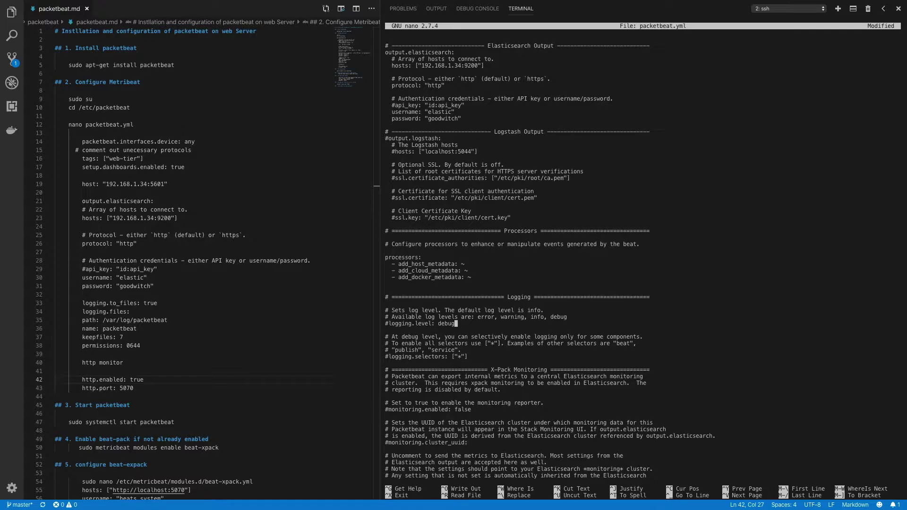
key("Up")
key("Left")
key("Left")
key("Left")
key("Left")
key("Left")
key("Left")
key("Left")
key("Left")
key("Left")
key("Left")
key("Left")
key("Left")
key("Left")
key("Left")
key("Left")
key("Left")
key("Left")
key("Left")
key("Left")
key("Left")
key("BackSpace")
key("Down")
key("Down")
key("Down")
key("Down")
key("Down")
key("Right")
key("BackSpace")
key("Right")
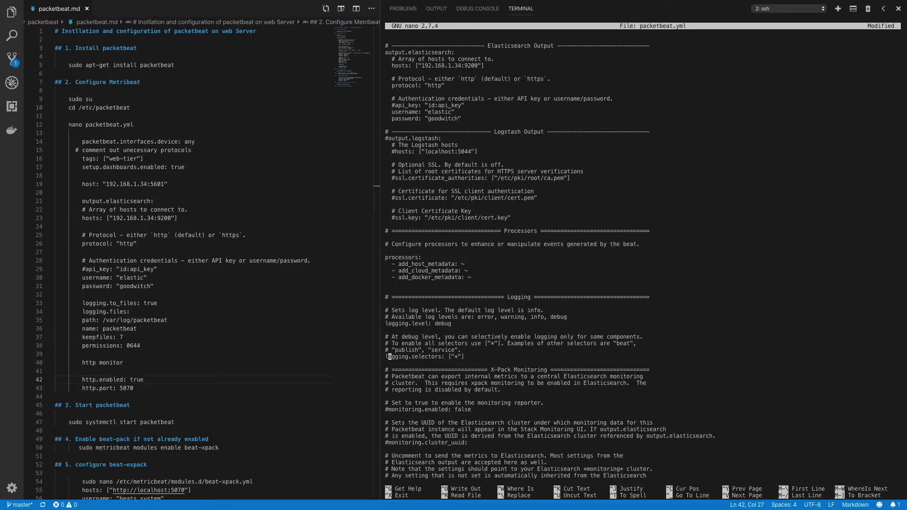
key("Down")
key("Return")
key("Return")
key("Return")
key("Up")
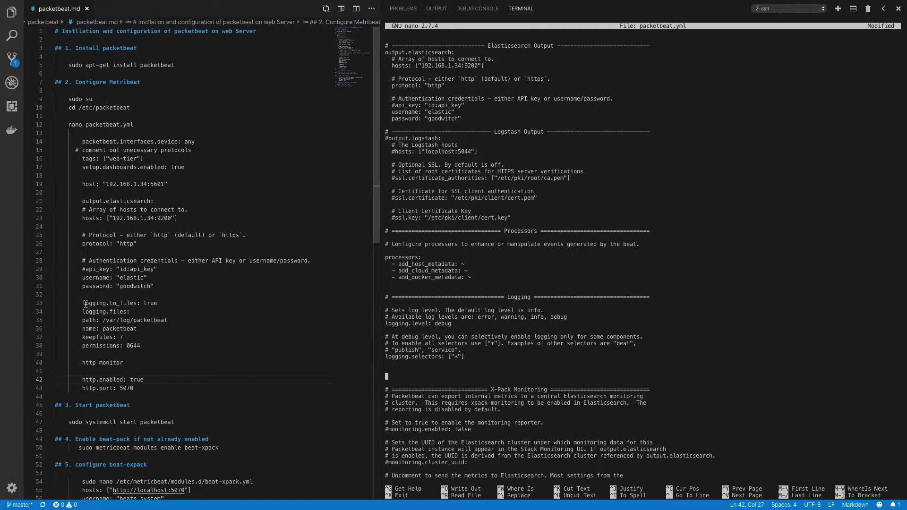
Step: Paste the file-logging settings for /var/log/packetbeat from the notes into packetbeat.yml
left_click_drag(83, 303, 150, 343)
key("super+c")
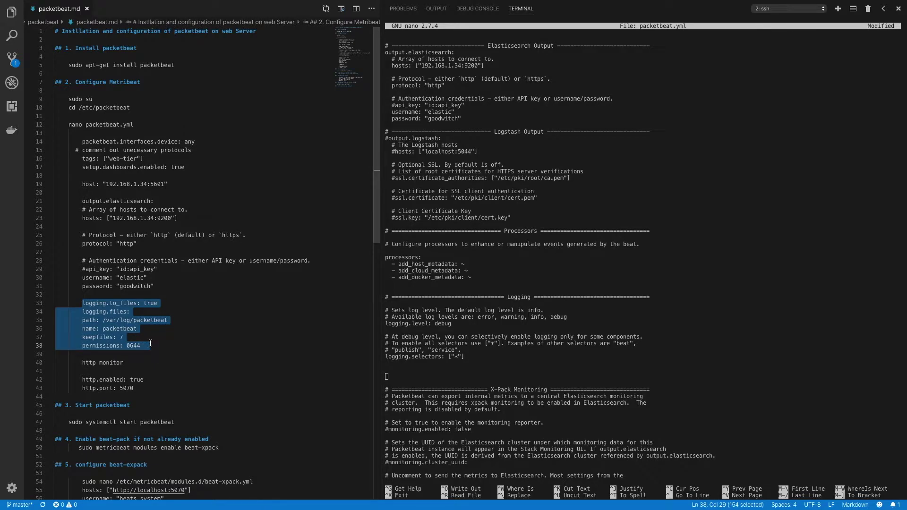
left_click(396, 379)
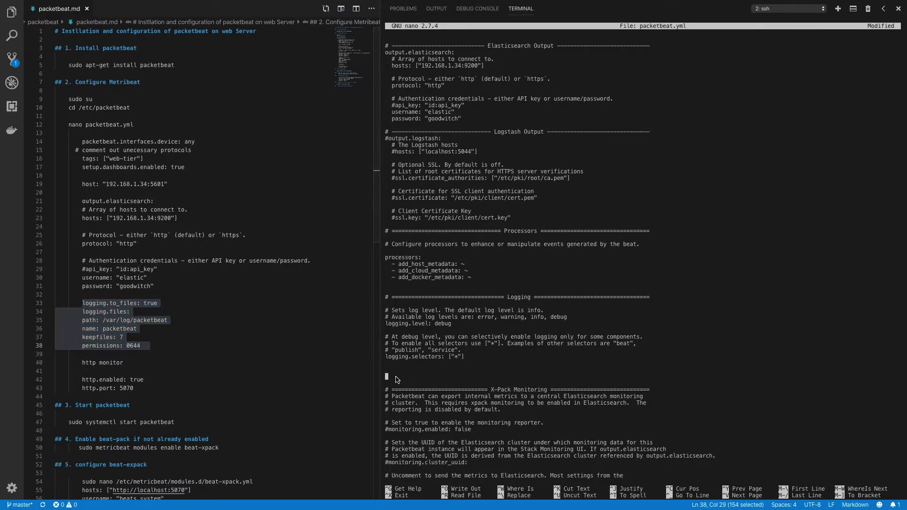
key("super+v")
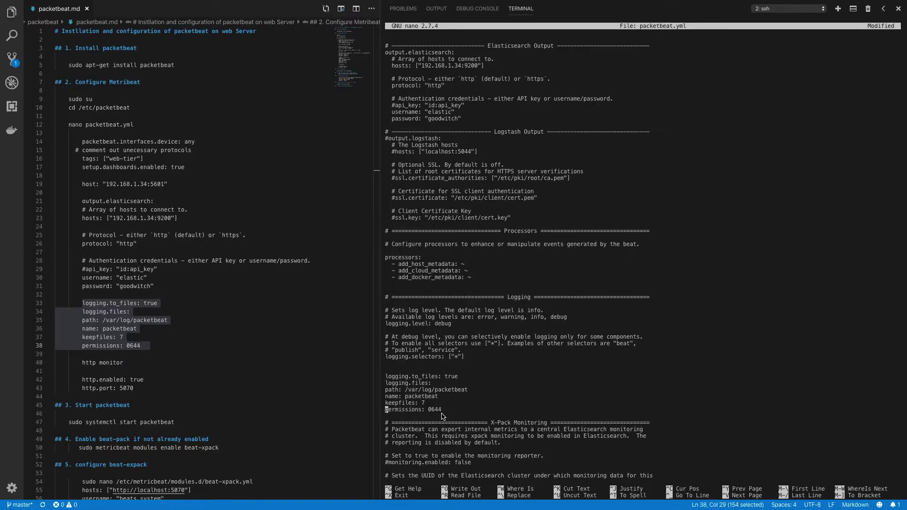
key("Down")
key("Down")
key("Down")
key("Down")
key("Down")
key("Down")
key("Down")
key("Down")
key("Down")
key("Down")
key("Down")
key("Down")
key("Down")
key("Down")
key("Down")
key("Down")
key("Down")
key("Down")
key("Down")
key("Down")
key("Down")
key("Down")
key("Down")
key("Down")
key("Down")
key("Down")
key("Down")
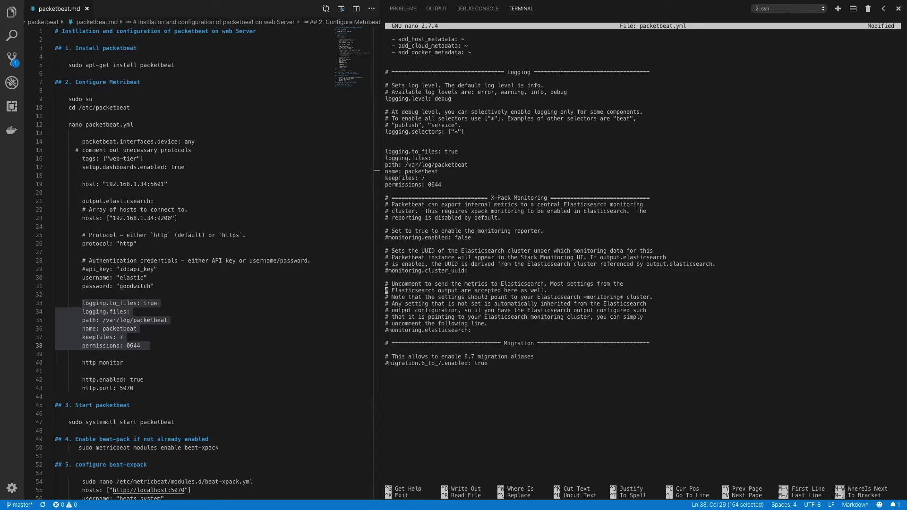
key("Down")
key("Down")
Step: Copy http.enabled: true and http.port: 5070 from the notes into packetbeat.yml, fixing indentation
left_click(154, 380)
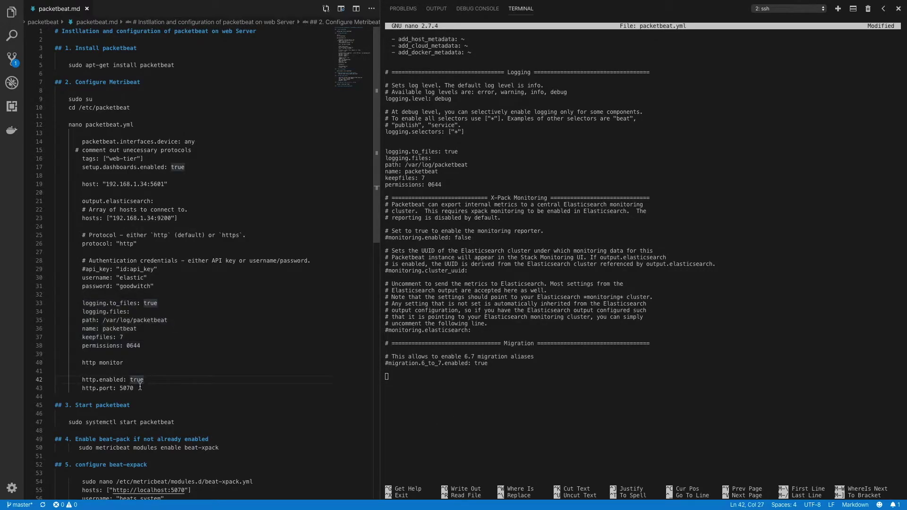
left_click_drag(134, 389, 82, 379)
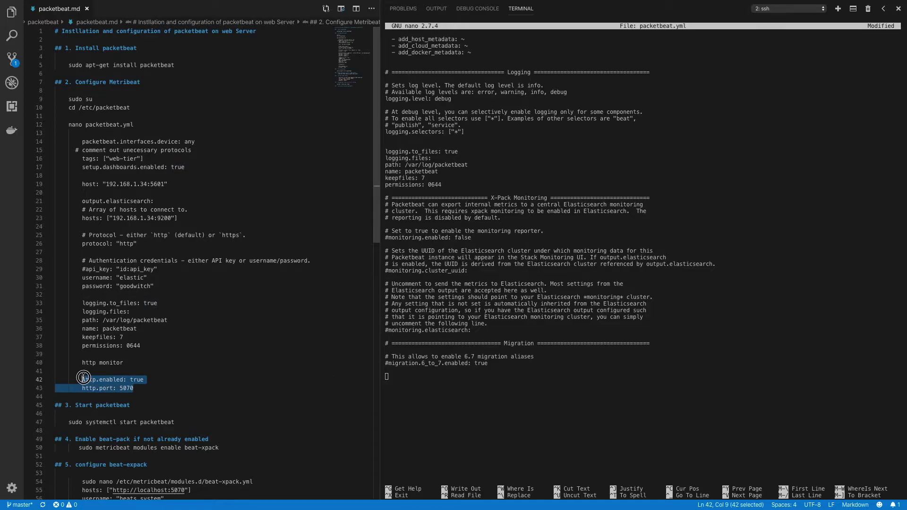
key("super+c")
left_click(410, 392)
key("super+v")
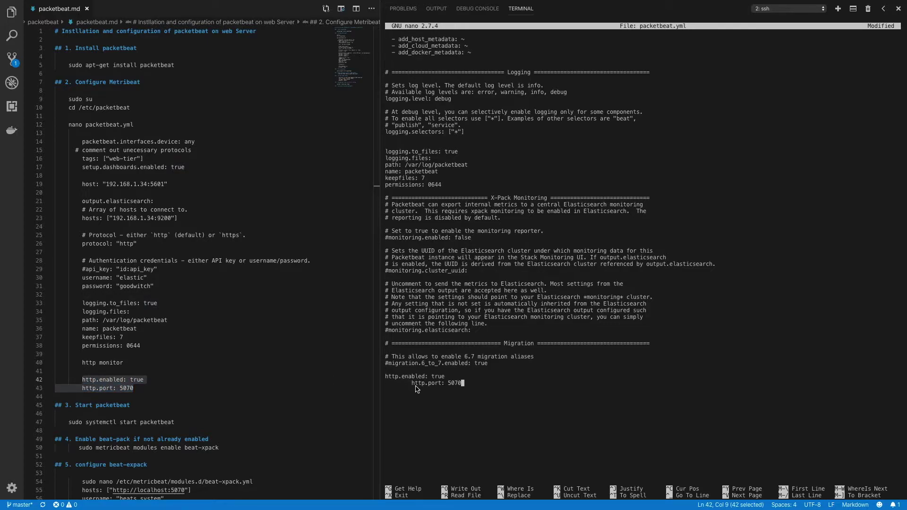
key("Left")
key("Left")
key("Left")
key("Left")
key("Left")
key("Left")
key("Left")
key("Left")
key("Left")
key("Left")
key("Left")
key("Left")
key("Left")
key("Left")
key("Left")
key("BackSpace")
key("BackSpace")
key("BackSpace")
key("BackSpace")
key("BackSpace")
key("BackSpace")
key("BackSpace")
key("BackSpace")
Step: Save packetbeat.yml and exit nano
key("ctrl+x")
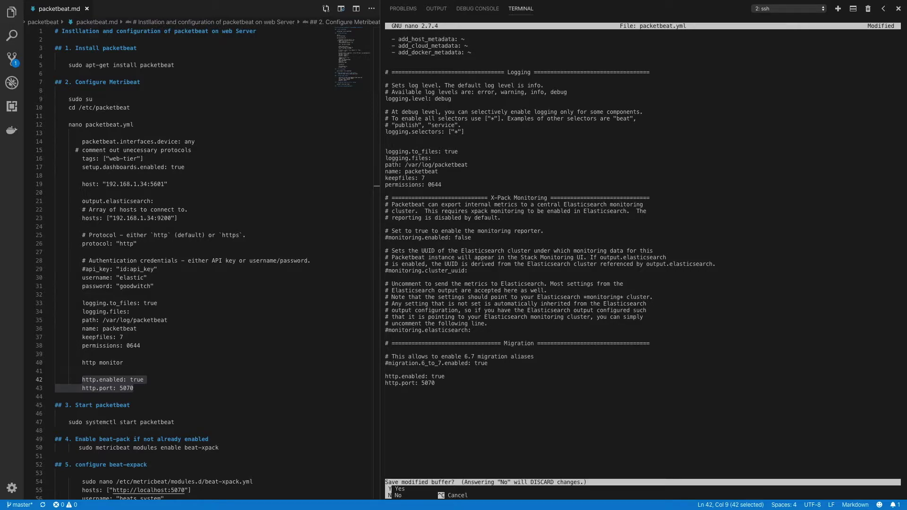
key("y")
key("Return")
Step: Open /etc/metricbeat/modules.d/beat-xpack.yml in nano with sudo
type("sudo nano ")
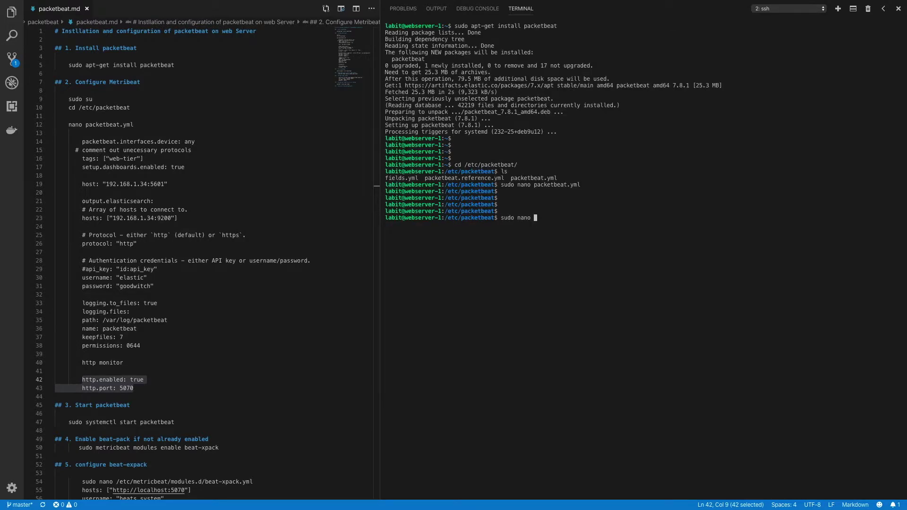
type("/etc/me")
key("Tab")
type("mo")
key("Tab")
type("beat-")
key("Tab")
key("Return")
key("Down")
key("Right")
key("Right")
key("Right")
key("Right")
key("Right")
key("Right")
key("Right")
key("Right")
key("Right")
key("Right")
key("Right")
key("Right")
key("Right")
key("Right")
key("Right")
key("Right")
key("Right")
key("Right")
key("Right")
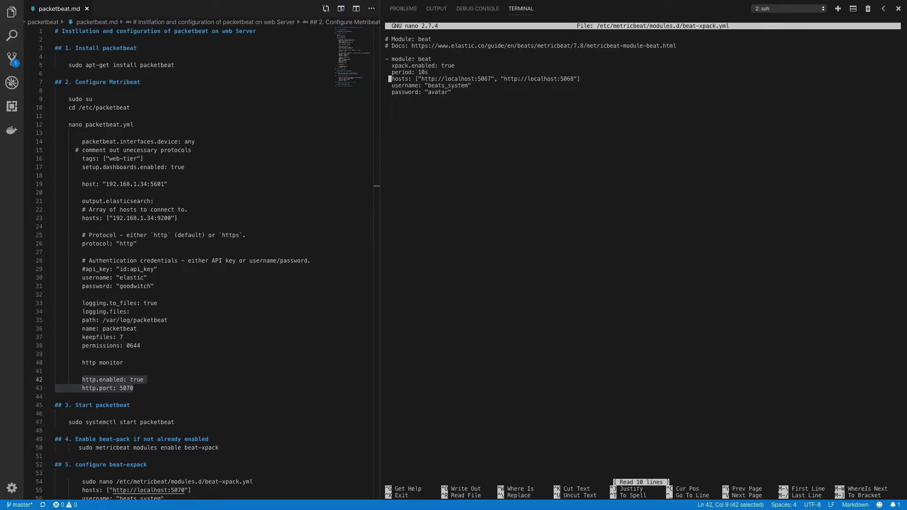
key("Right")
key("Right")
key("Right")
key("Right")
key("Right")
key("Right")
key("Right")
key("Right")
key("Right")
key("Right")
key("Right")
key("Right")
key("Right")
key("Right")
key("Right")
key("Right")
key("Right")
key("Right")
key("Right")
key("Right")
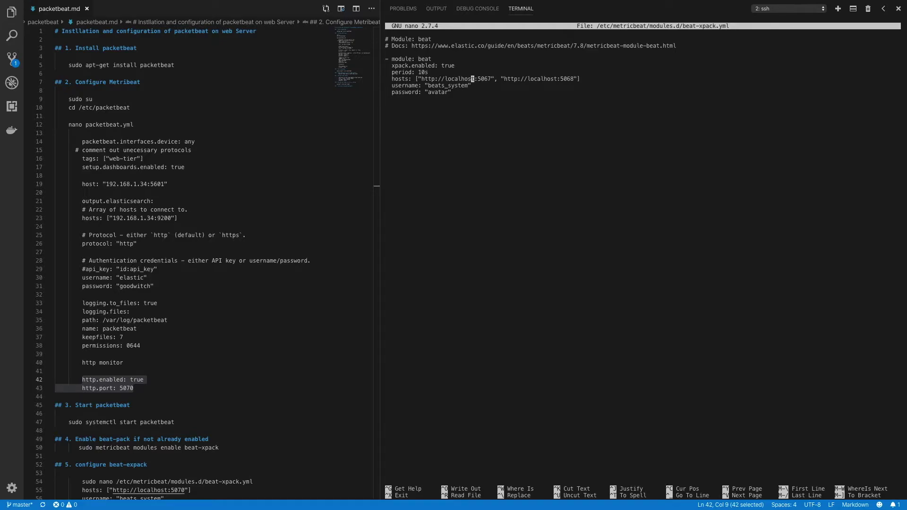
key("Right")
key("Right")
key("Right")
key("Right")
key("Right")
key("Right")
key("Right")
key("Right")
key("Right")
key("Right")
key("Right")
key("Right")
key("Right")
key("Right")
type(", \"\"")
key("Left")
type("http://localhost:5070")
key("Right")
key("Right")
key("ctrl+x")
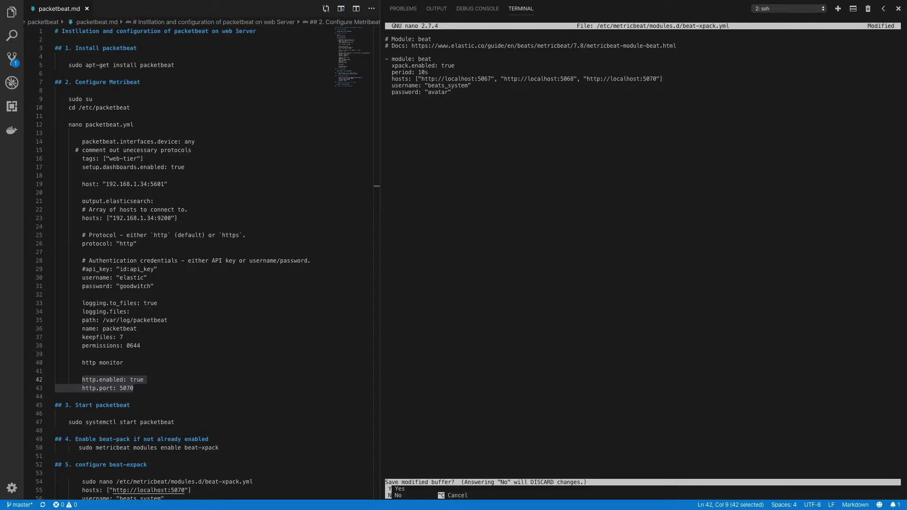
key("y")
key("Return")
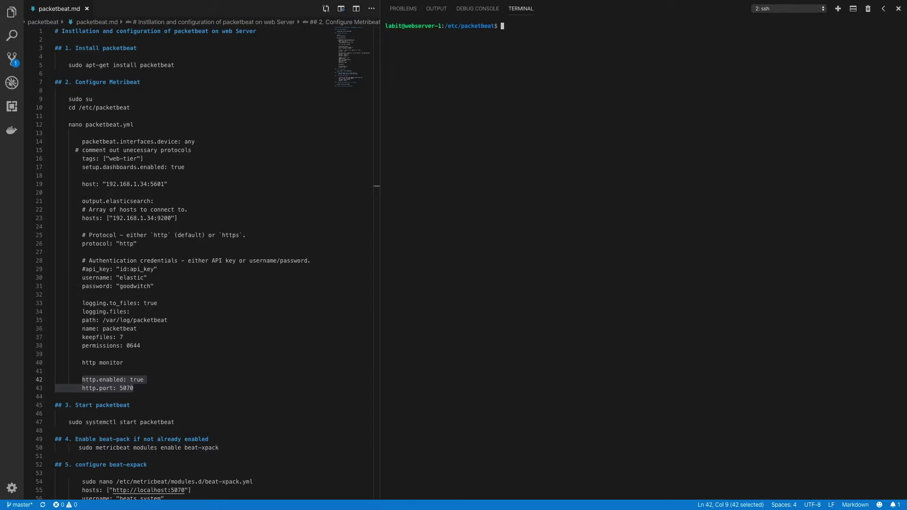
Step: Check metricbeat's status, start packetbeat, and confirm it reports active (running)
type("sudo systemctl status")
key("BackSpace")
key("BackSpace")
type("ricbeat")
key("Return")
key("Return")
key("Return")
key("Return")
key("Return")
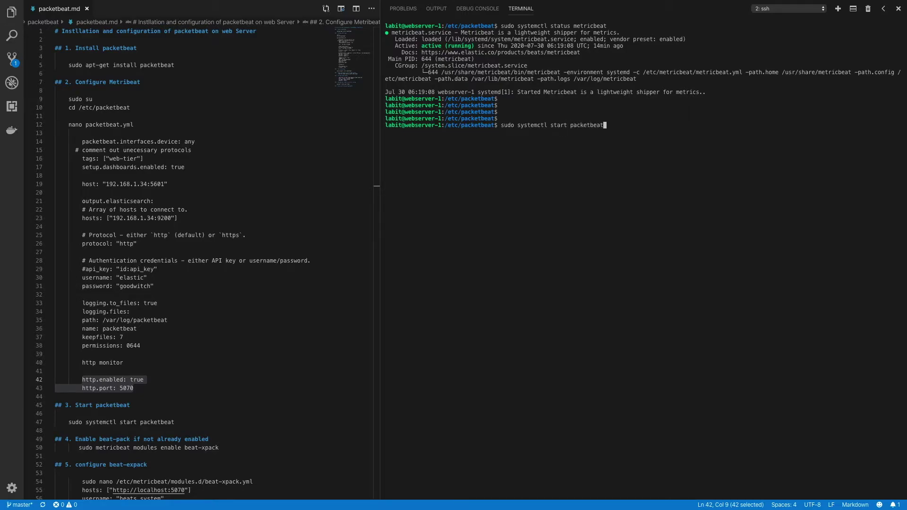
key("Return")
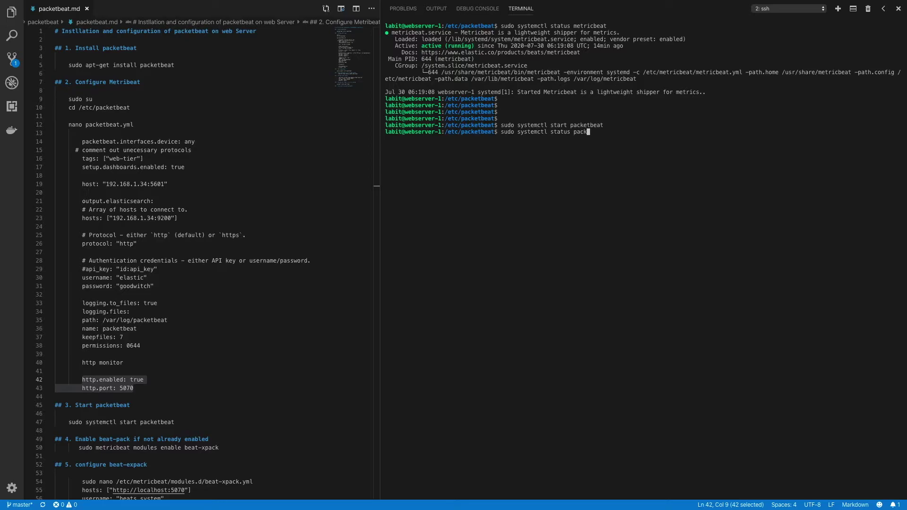
key("Return")
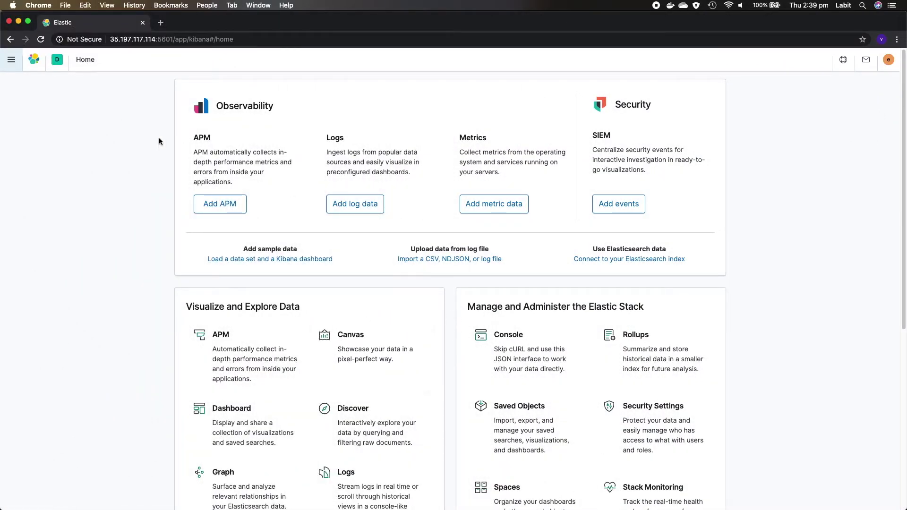
Step: Open Stack Monitoring for demo-elk, find one Packetbeat on the Beats card, and list all instances
left_click(11, 65)
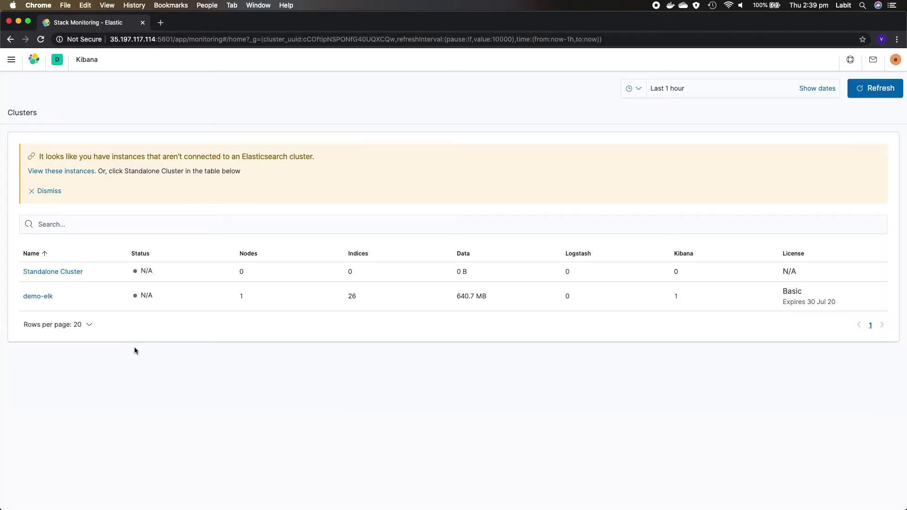
left_click(30, 296)
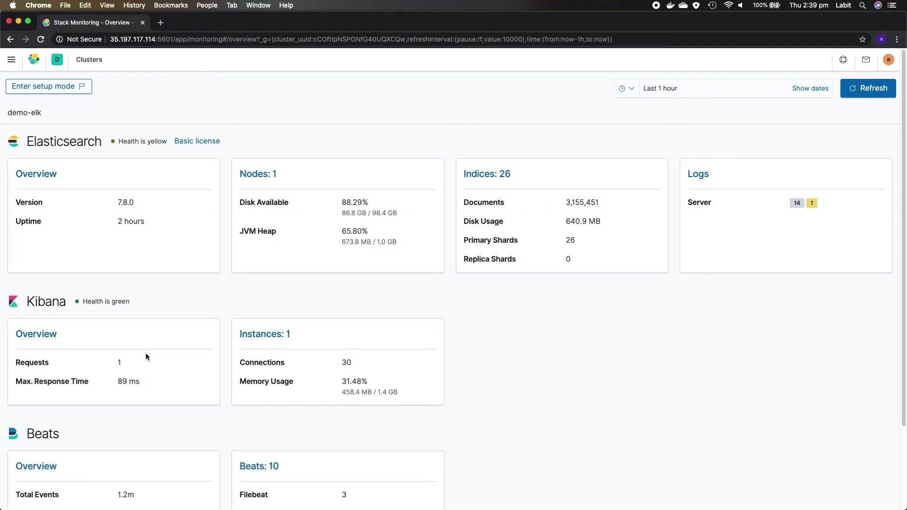
scroll(514, 371, "down", 4)
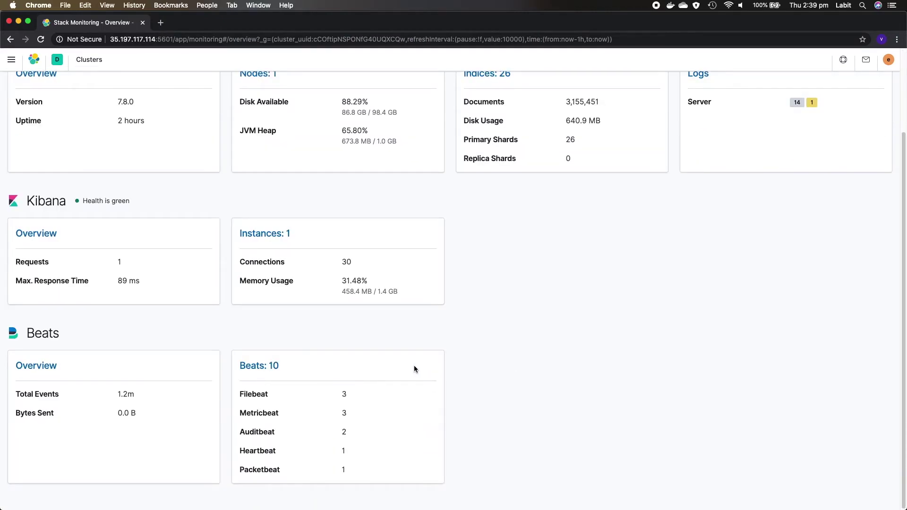
left_click_drag(254, 469, 350, 467)
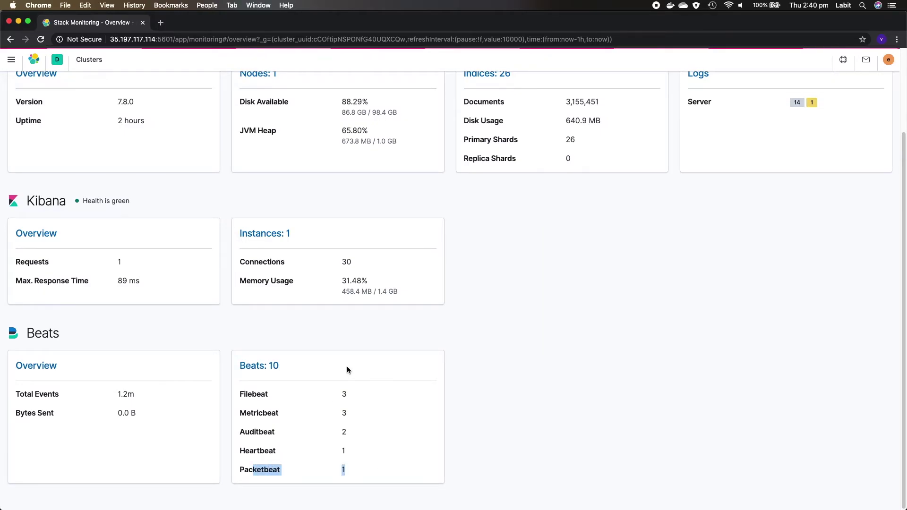
left_click(266, 366)
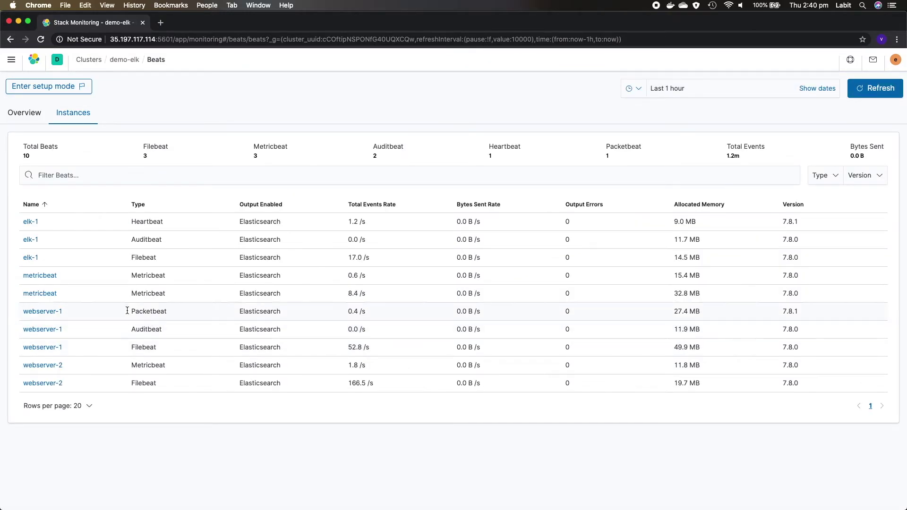
Step: Open the webserver-1 Packetbeat instance overview showing 1,403 events, none dropped
left_click(46, 313)
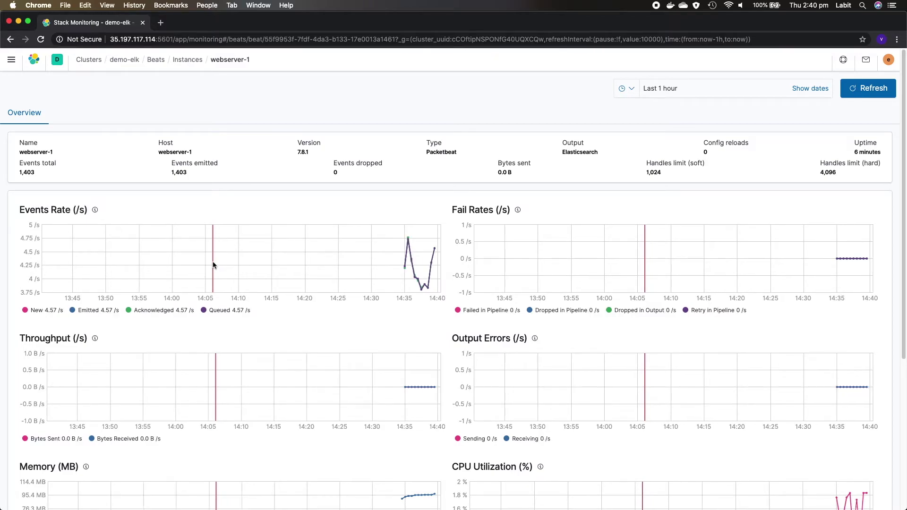
left_click(11, 59)
Step: Search the dashboard list for 'packetbeat' and open the [Packetbeat] HTTP ECS dashboard
left_click(28, 171)
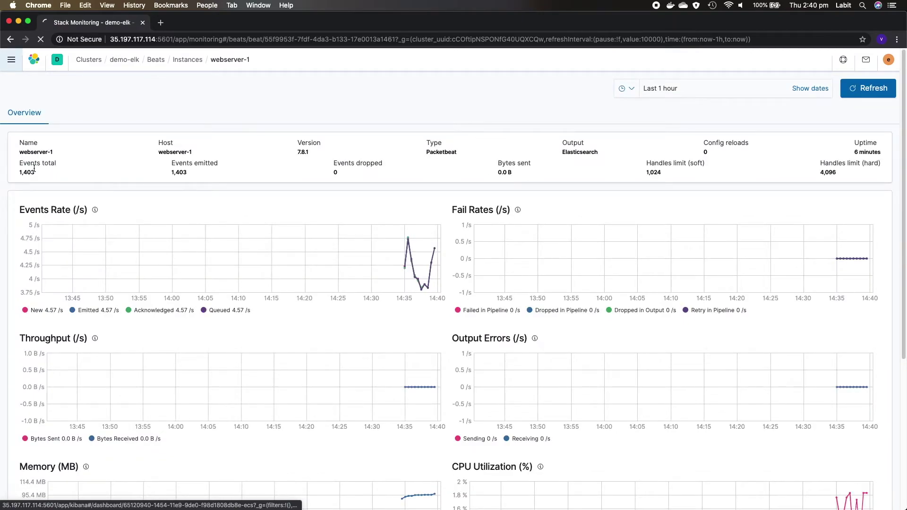
left_click(289, 127)
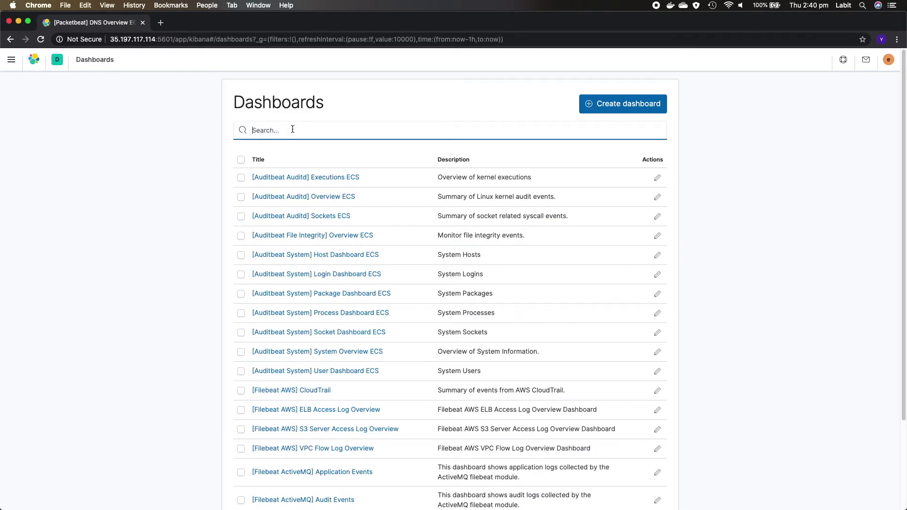
type("packetbeat")
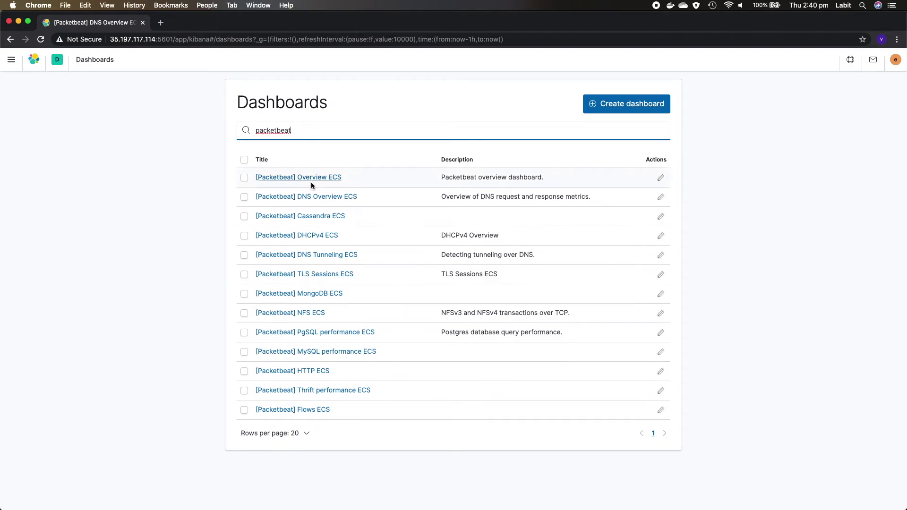
left_click(323, 375)
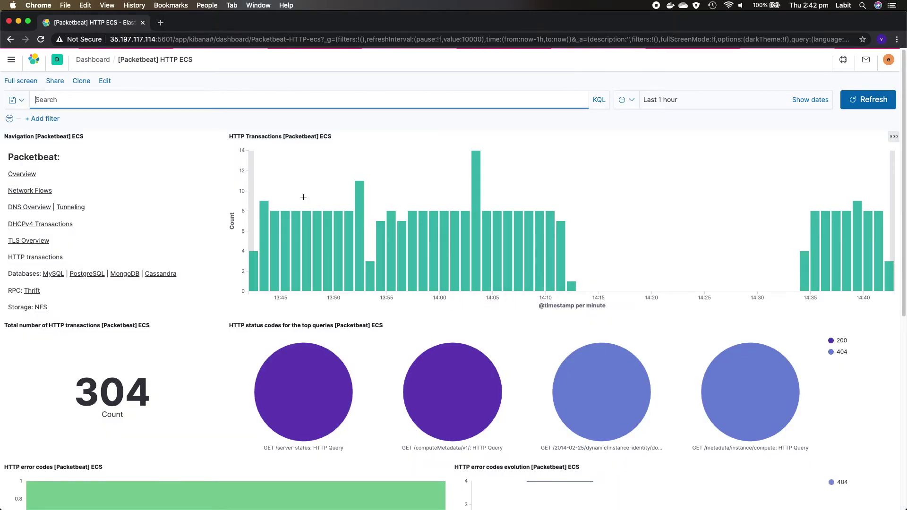
Step: Scroll through the HTTP transaction, status code and top request panels, then go to Network Flows
mouse_move(496, 289)
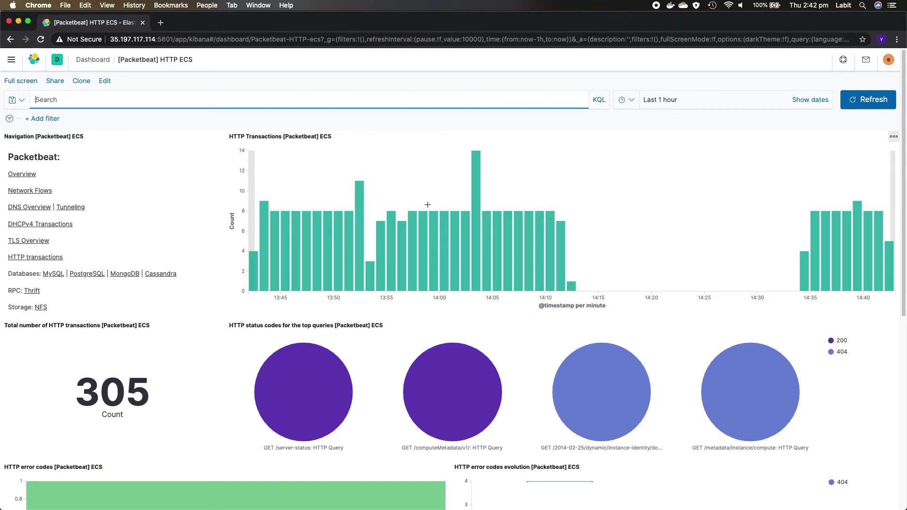
scroll(541, 259, "down", 5)
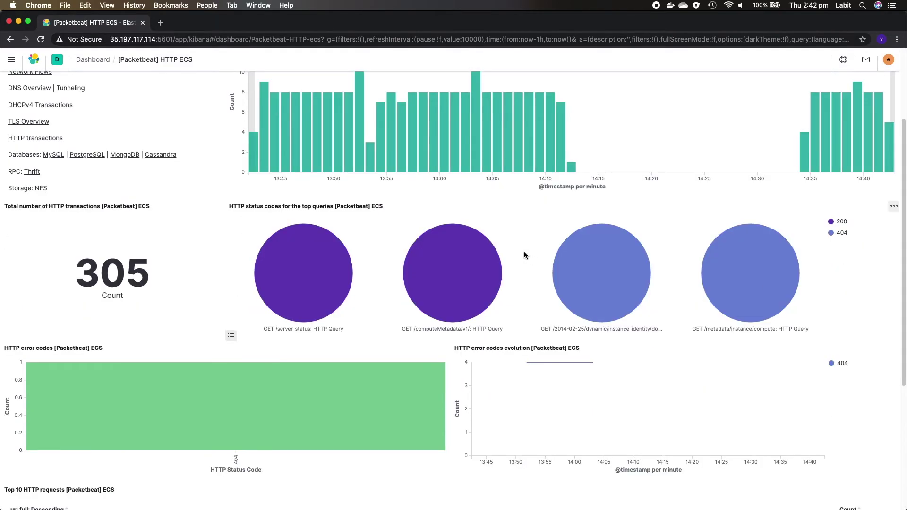
mouse_move(354, 259)
scroll(203, 330, "down", 8)
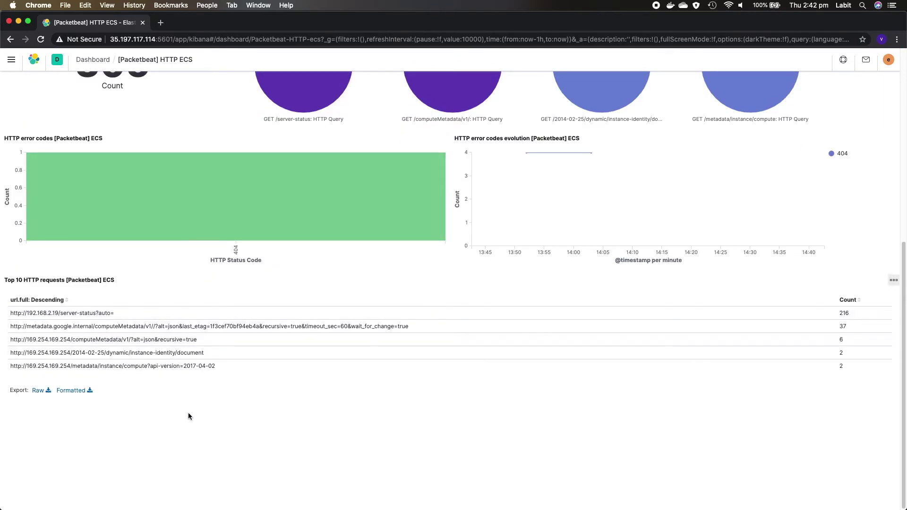
scroll(186, 368, "up", 12)
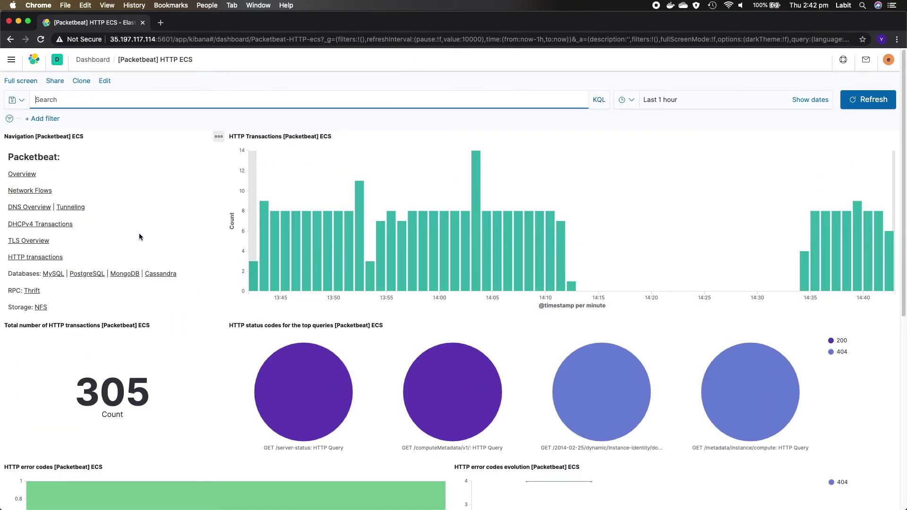
left_click(46, 191)
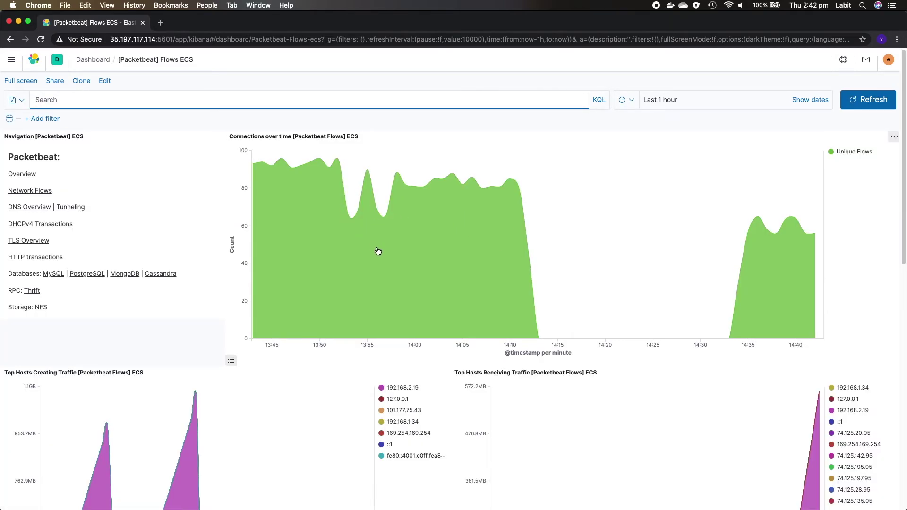
Step: Scroll through the Flows ECS connection and top-host charts, then switch to DNS Overview
scroll(378, 251, "down", 5)
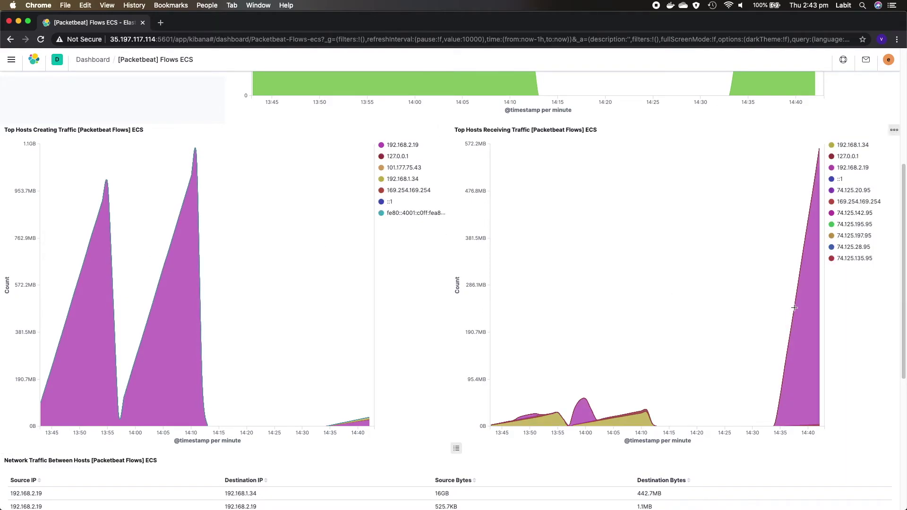
scroll(536, 302, "down", 5)
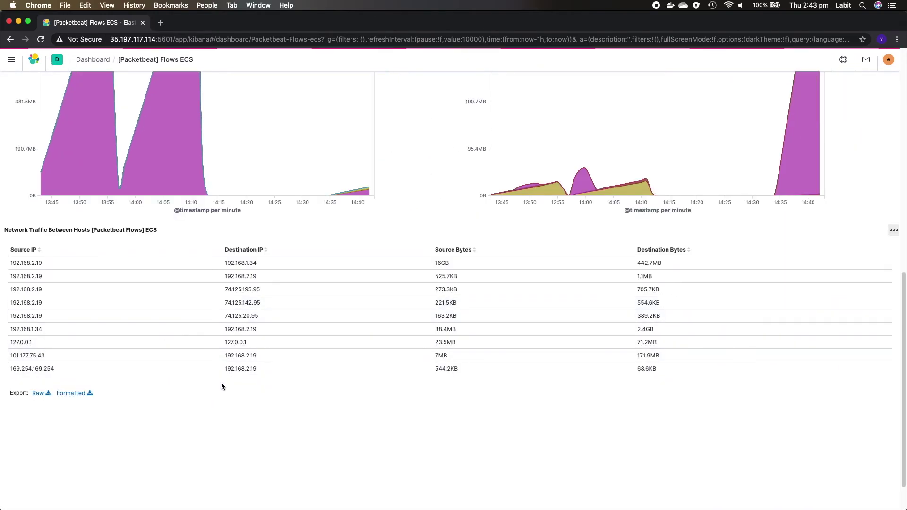
scroll(159, 306, "up", 10)
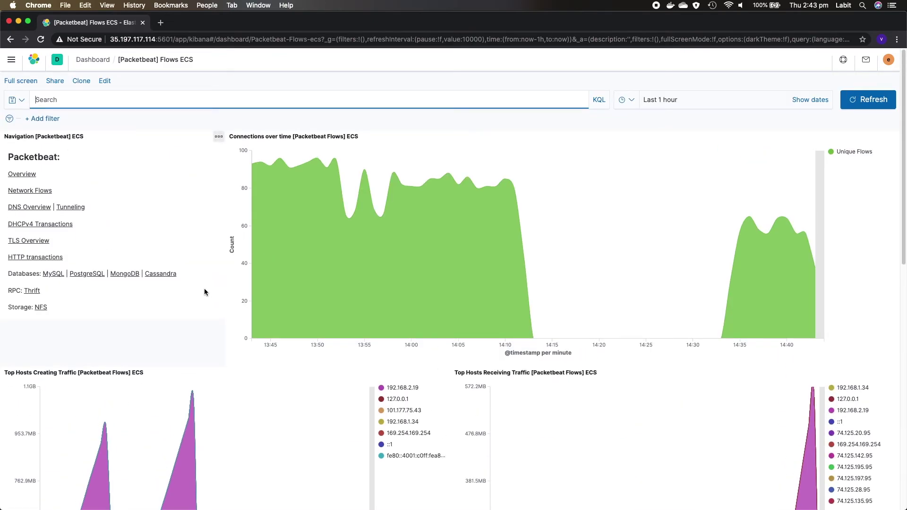
left_click(27, 211)
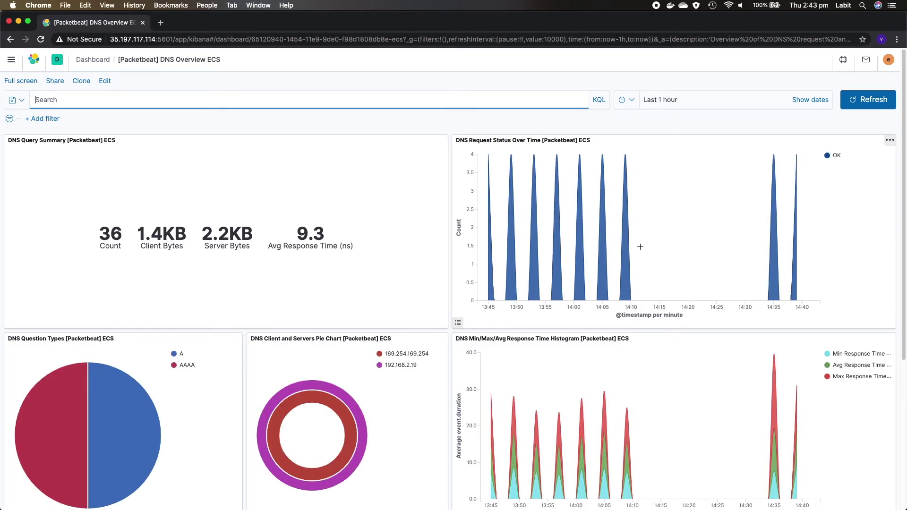
Step: Scroll through the DNS Overview dashboard, return to Flows, and open DHCPv4 Transactions
scroll(142, 340, "down", 2)
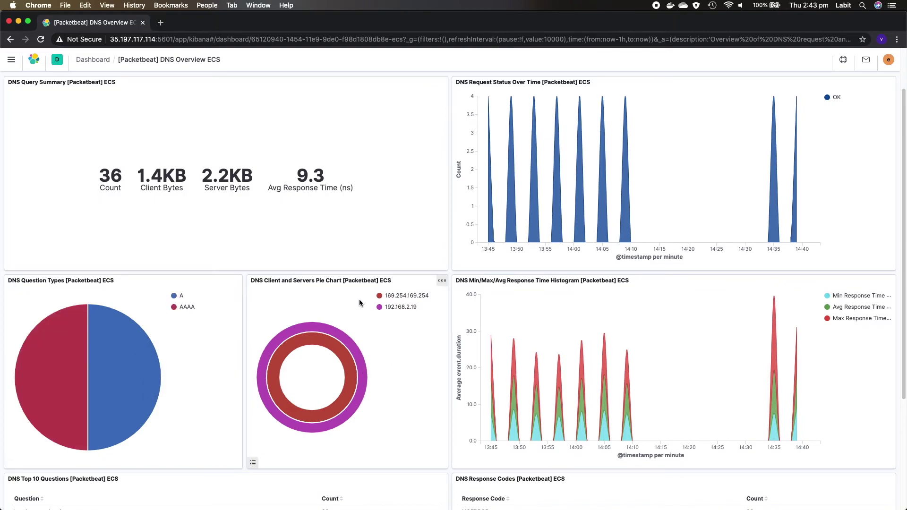
scroll(284, 312, "down", 5)
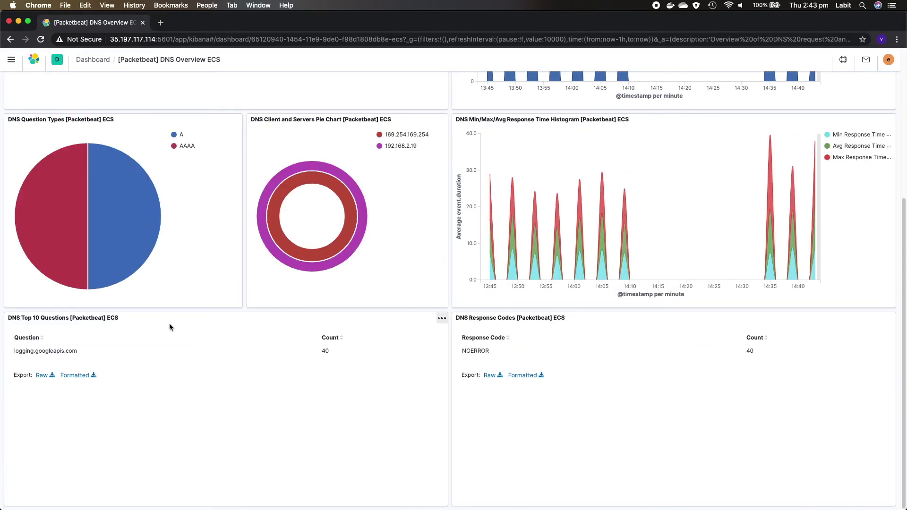
scroll(188, 319, "up", 3)
key("super+bracketleft")
left_click(60, 224)
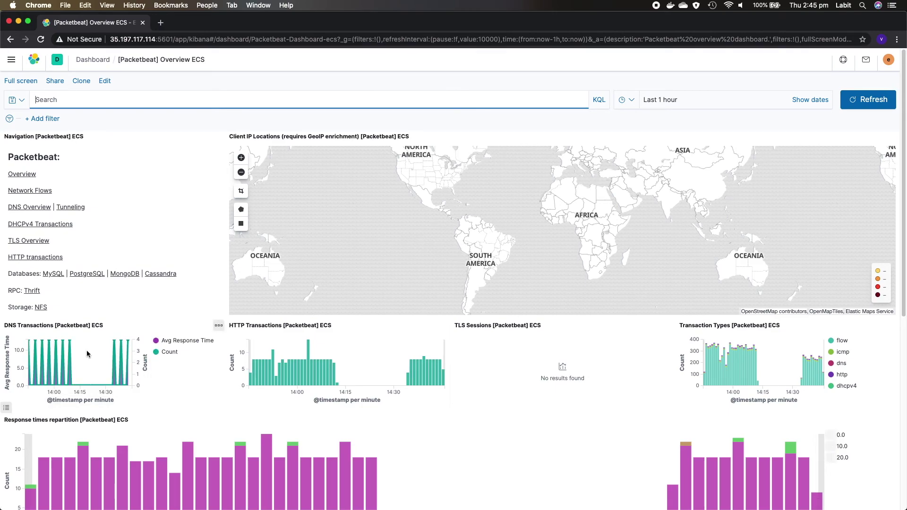
Step: Scroll through the Overview ECS charts for flow, dns, icmp, http and dhcpv4 transactions, then back up
mouse_move(303, 370)
mouse_move(747, 367)
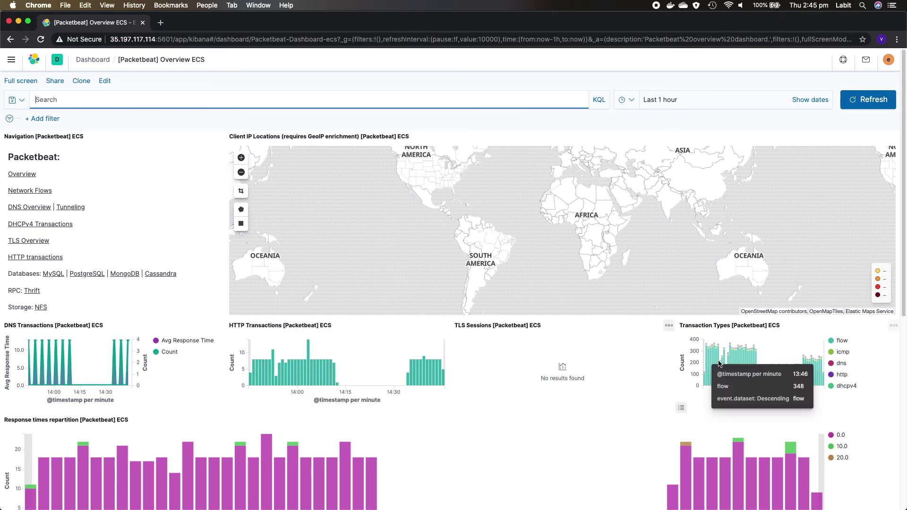
scroll(418, 341, "down", 5)
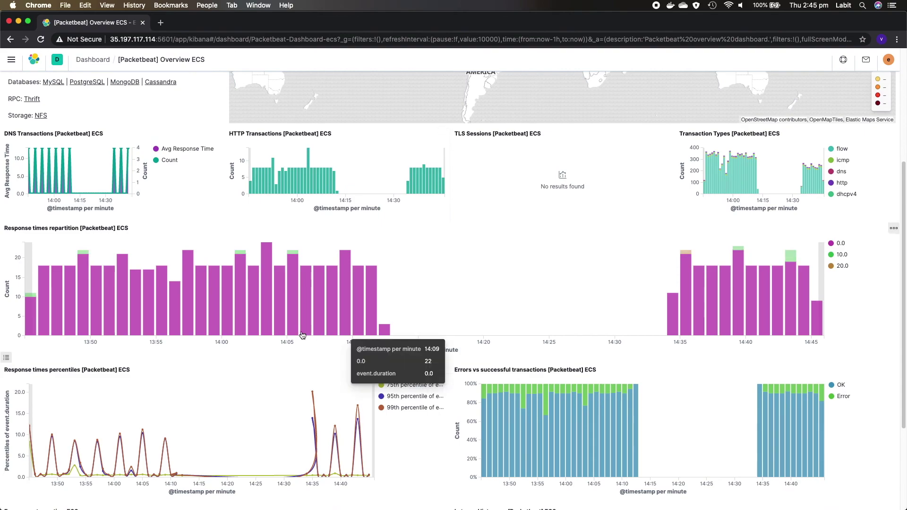
mouse_move(204, 312)
scroll(194, 340, "down", 2)
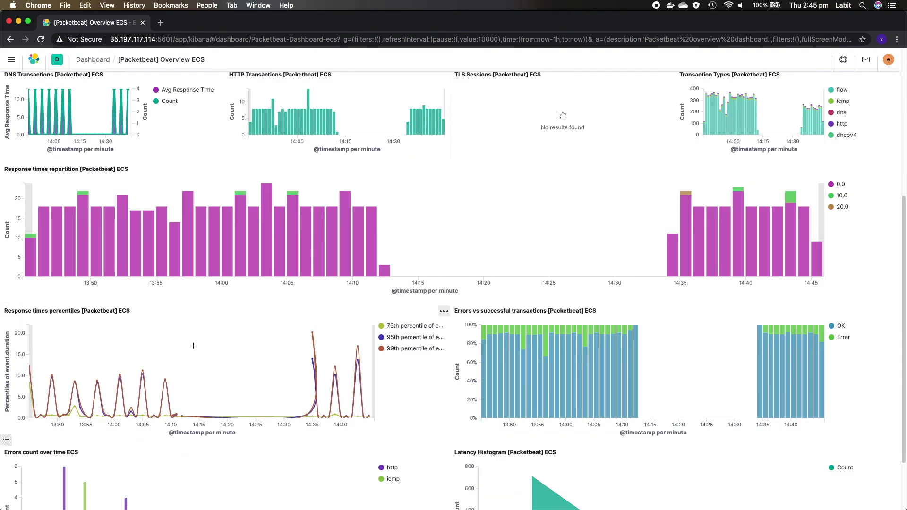
mouse_move(556, 363)
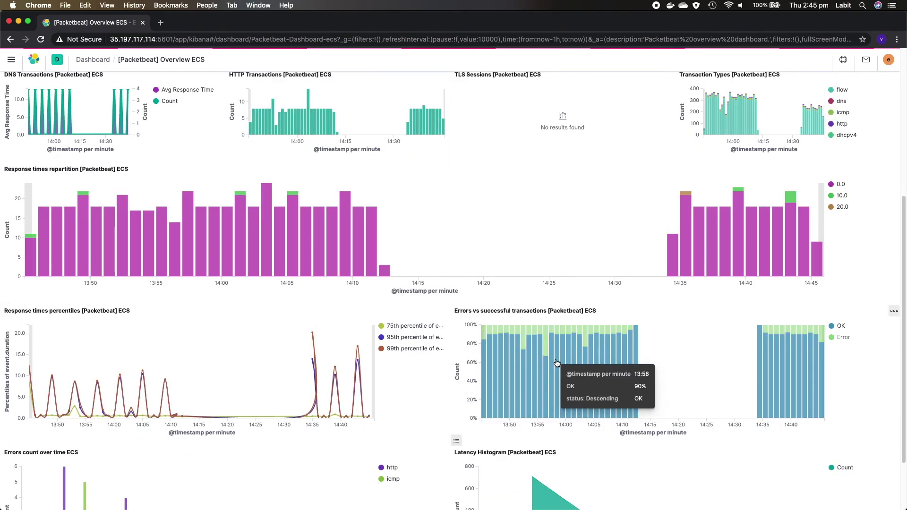
scroll(556, 363, "down", 2)
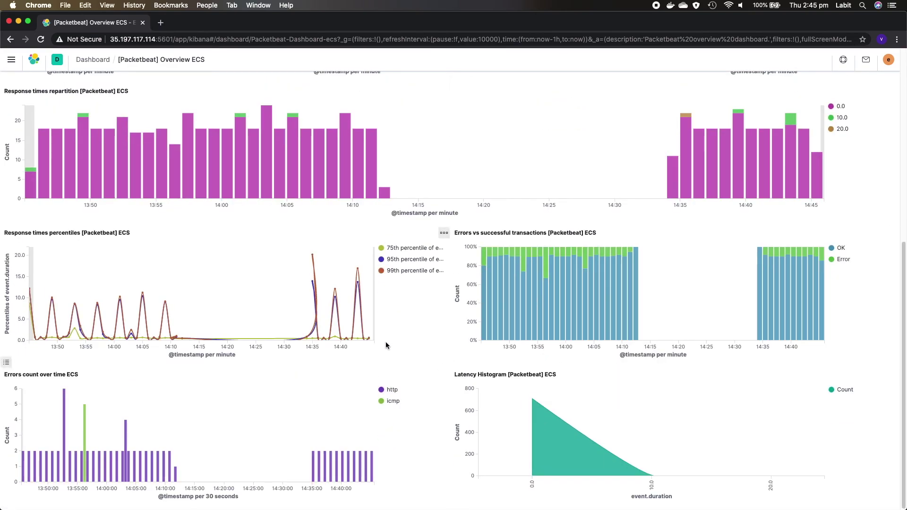
scroll(385, 341, "up", 7)
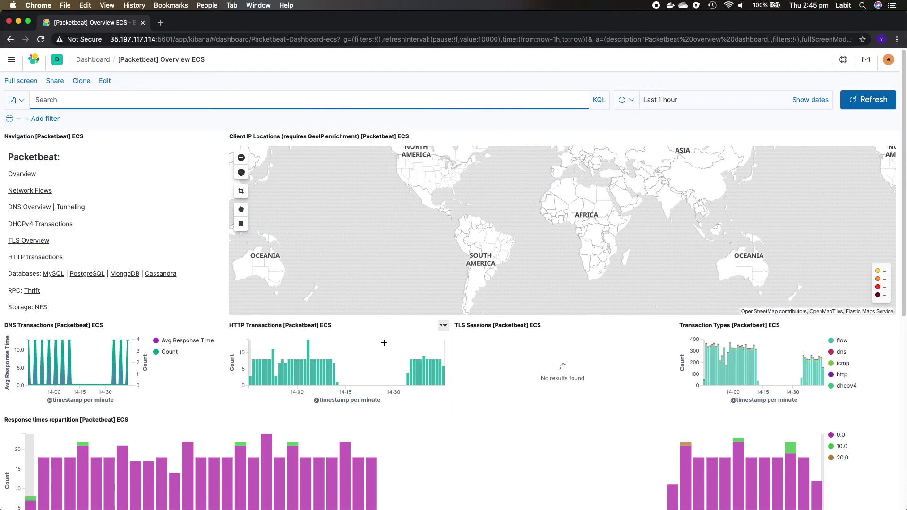